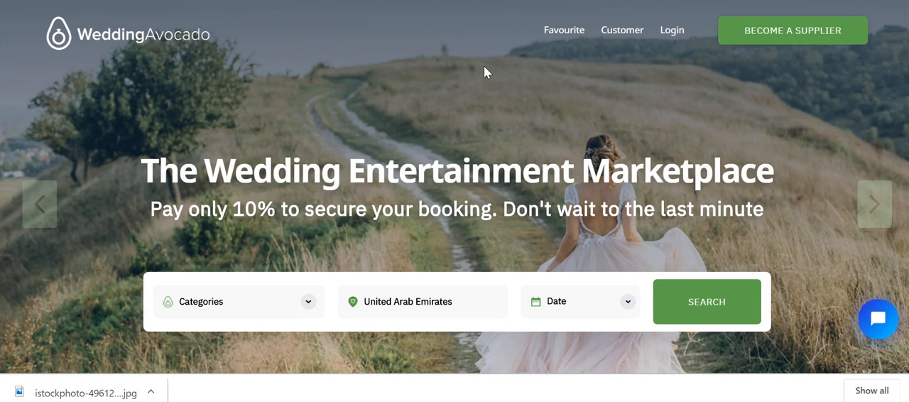
Open the supplier sign-up and bring up the registration form for a new supplier account.
click(747, 33)
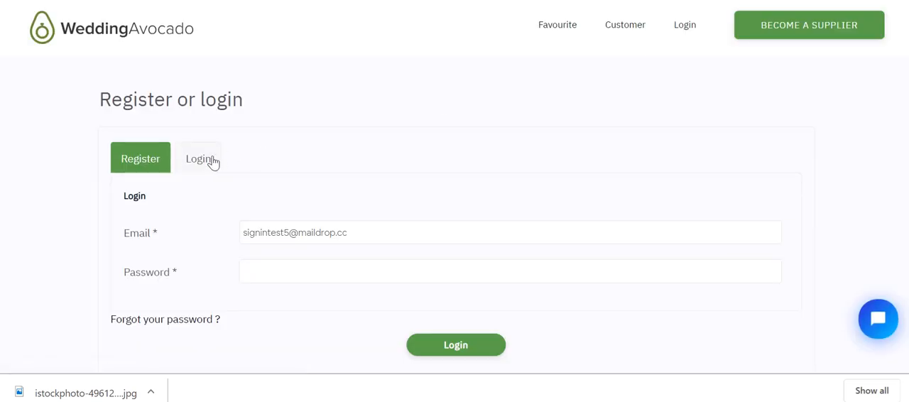
click(162, 160)
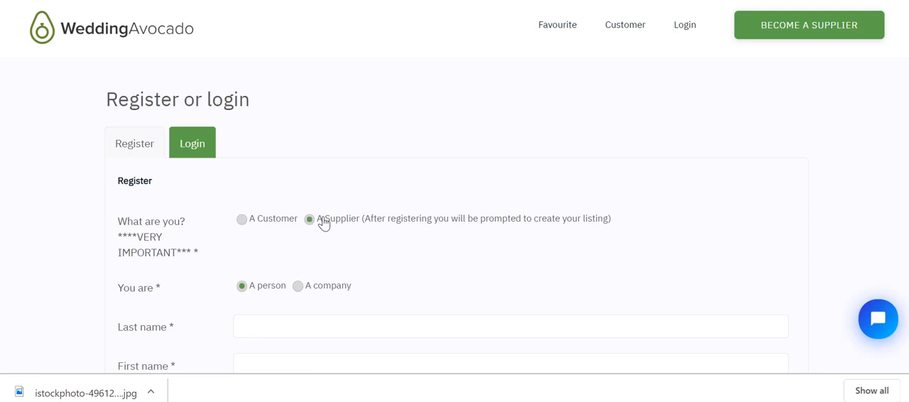
scroll(334, 147, down, 3)
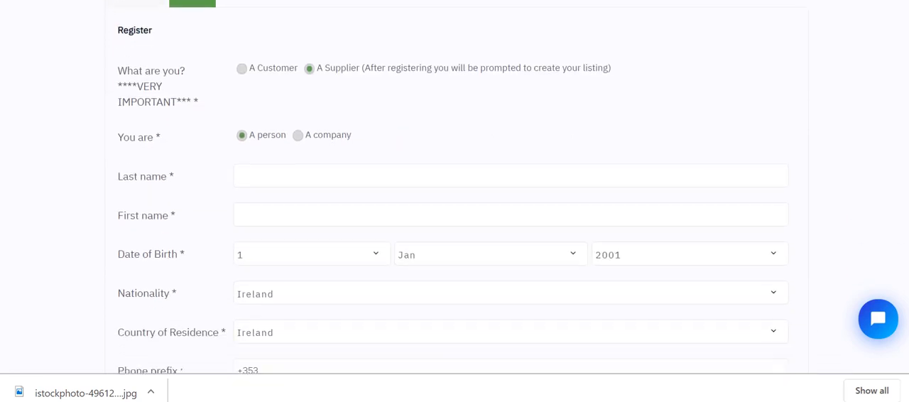
Enter the supplier's last name and first name in the registration form.
click(334, 151)
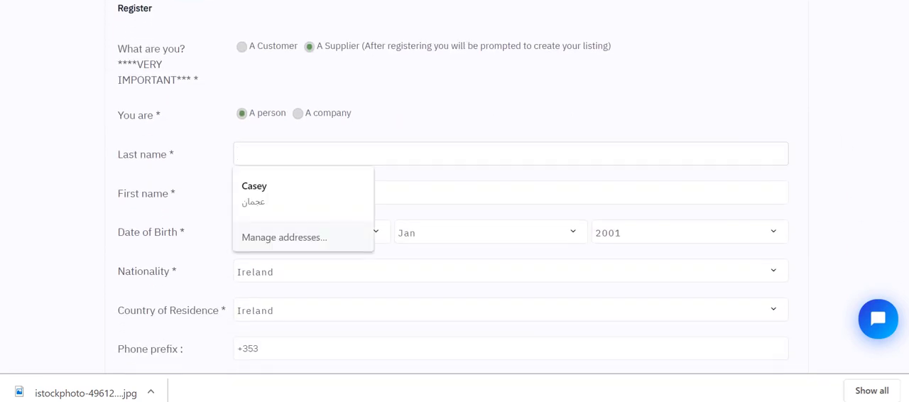
key(Tab)
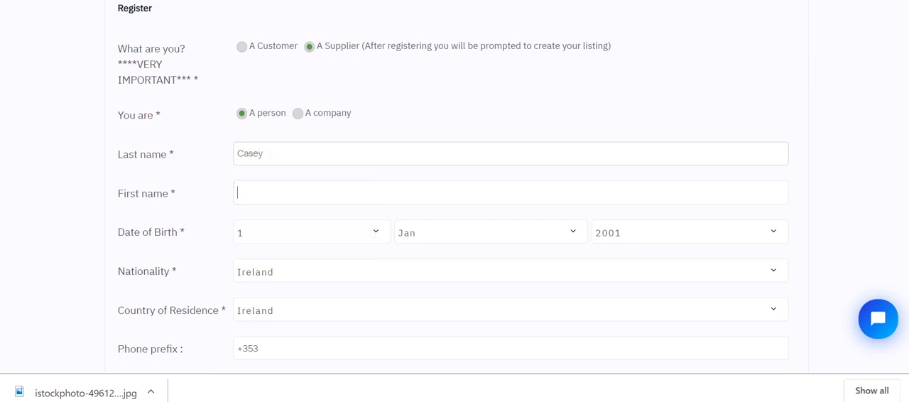
key(Tab)
Enter the supplier's phone number and paste the copied email address into the registration form.
scroll(454, 213, down, 3)
click(284, 216)
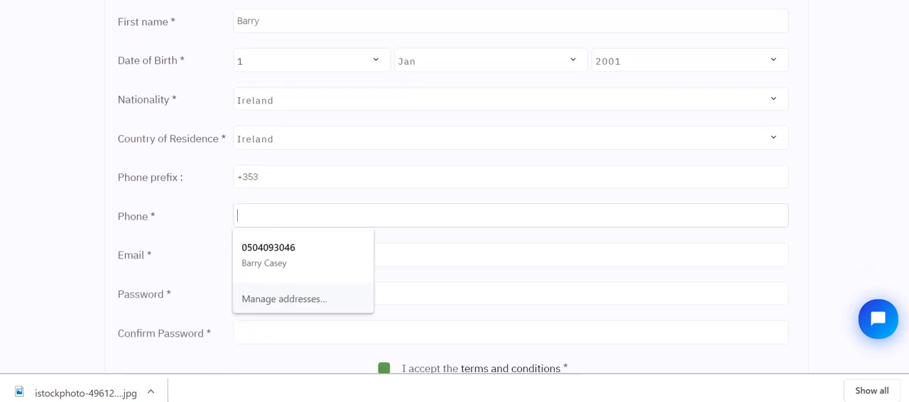
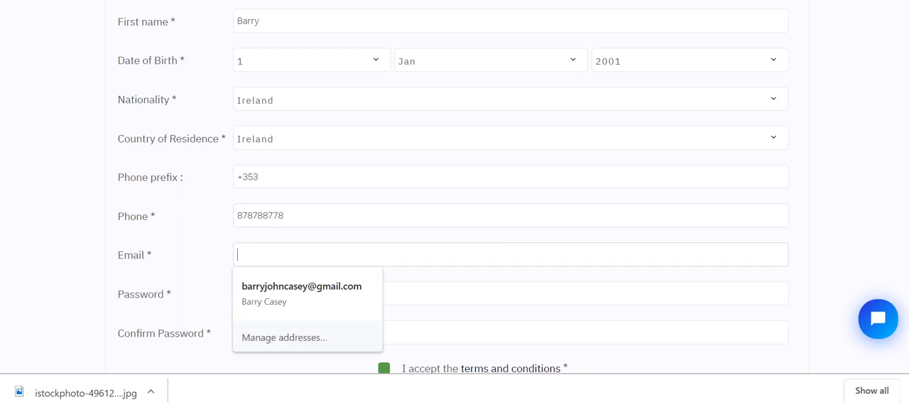
right_click(255, 252)
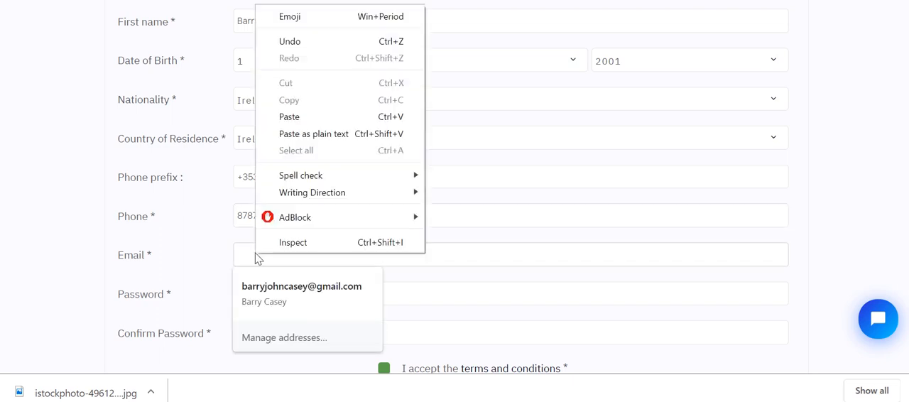
click(303, 117)
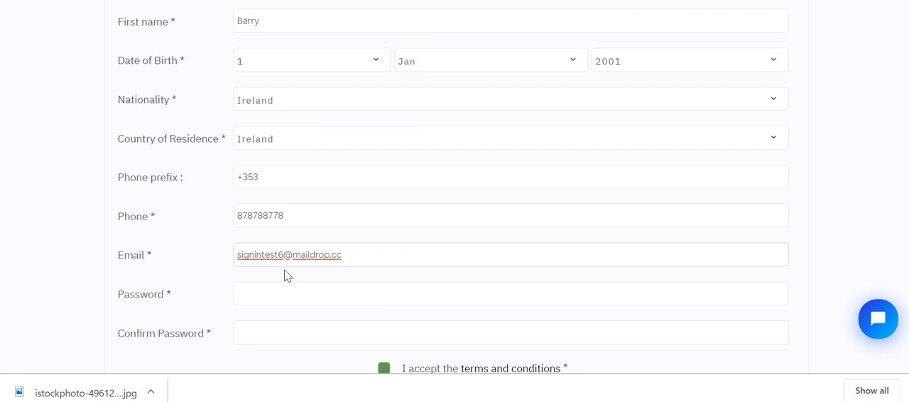
Enter the account password and repeat it in the confirmation field.
click(287, 293)
text(•)
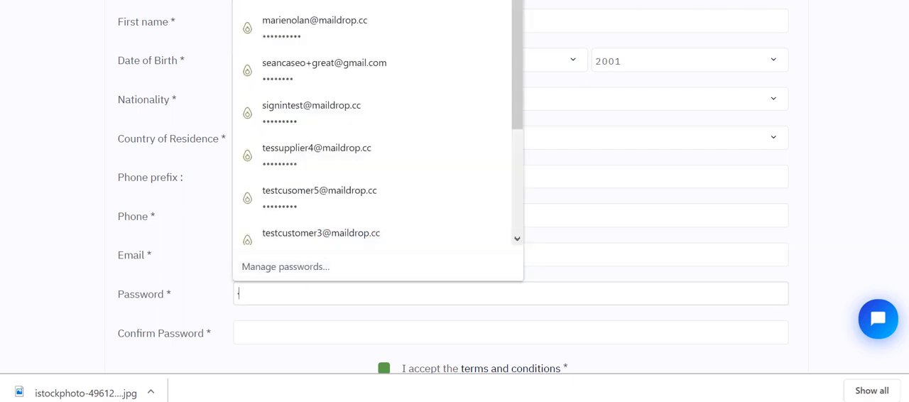
text(••••••••)
key(Tab)
text(•••••)
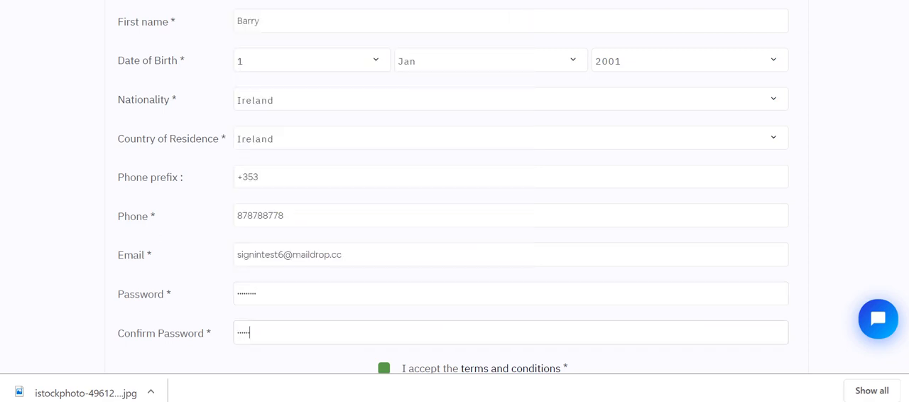
text(•)
Register the account with the terms and conditions accepted, and save the new login in the browser.
click(384, 368)
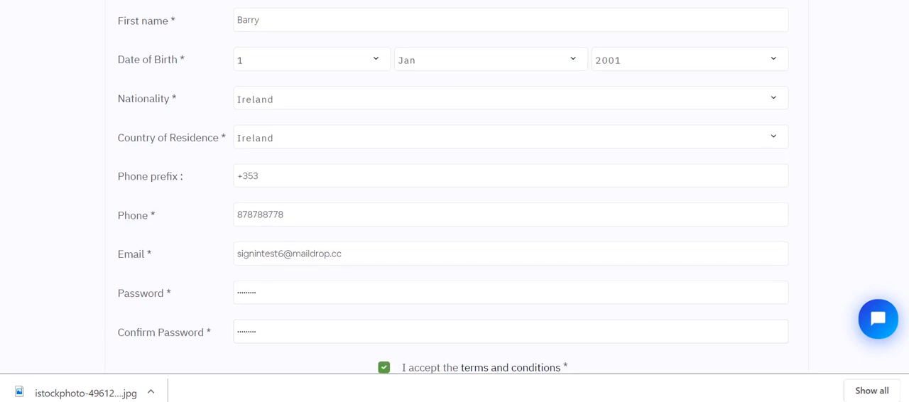
scroll(521, 305, down, 2)
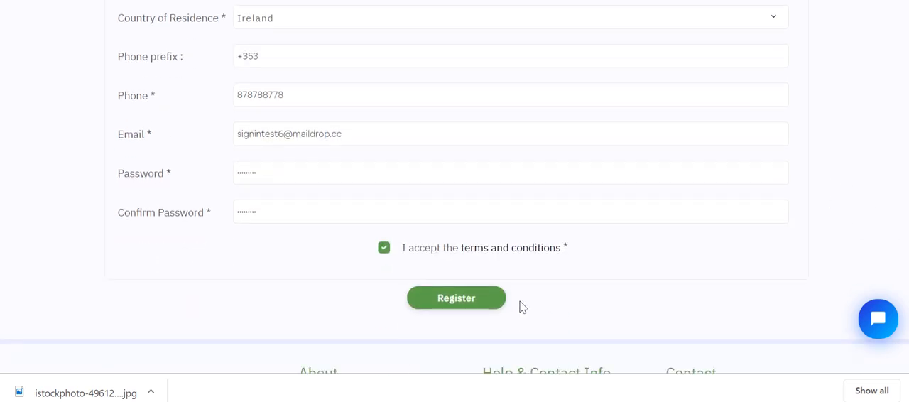
click(483, 305)
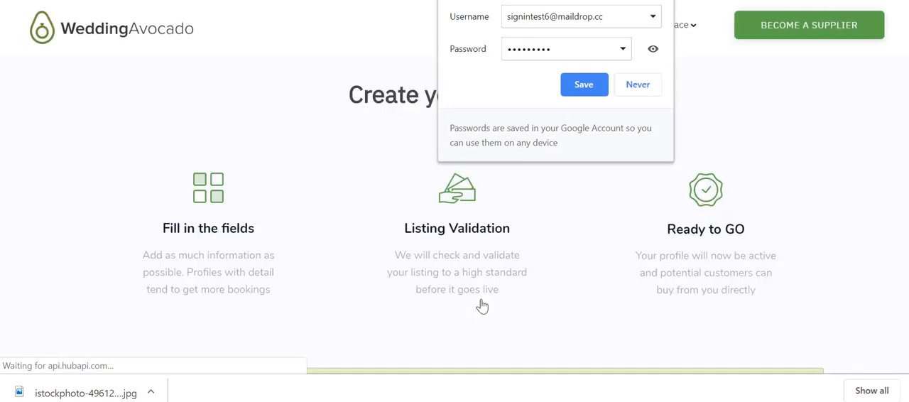
click(568, 81)
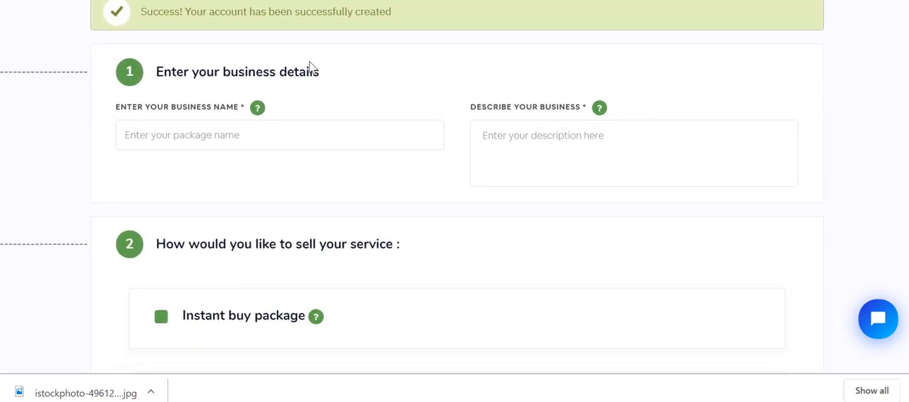
Enter "Barrys Band" as the business name of the listing.
click(204, 135)
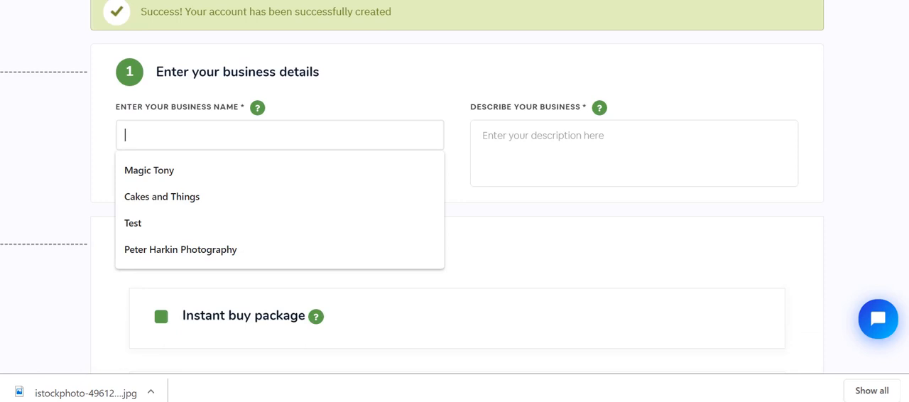
text(Barrys V)
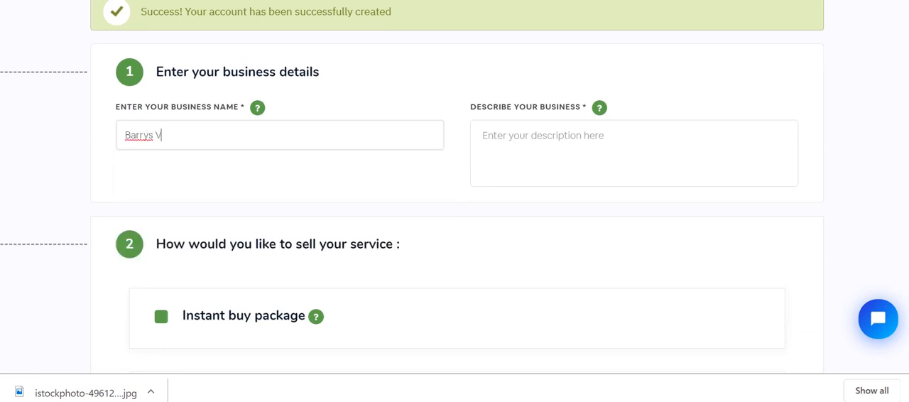
key(BackSpace)
text(Band)
Describe the business as "Professional band with exciting stage presence".
mouse_move(599, 107)
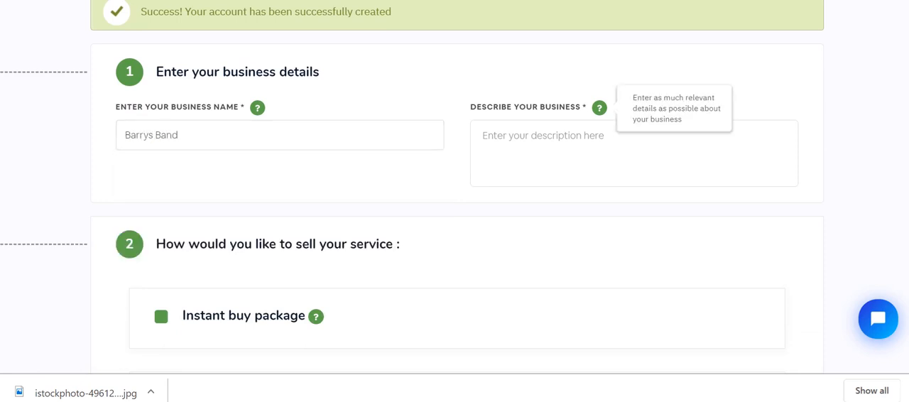
click(525, 146)
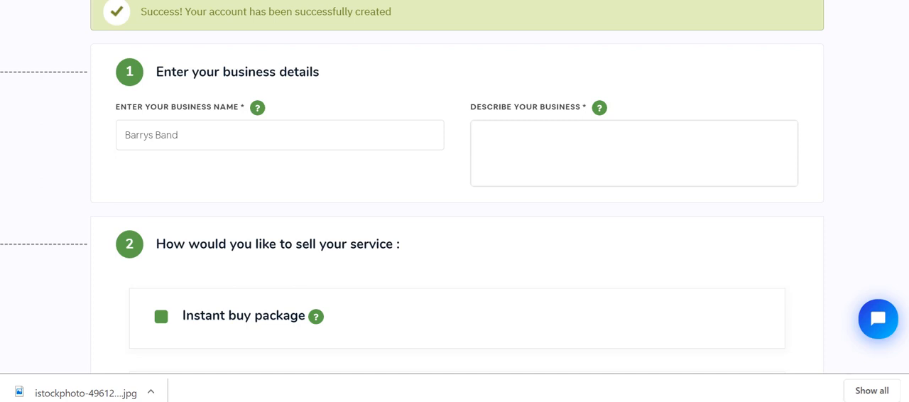
text(Professional)
text(, )
text(band with)
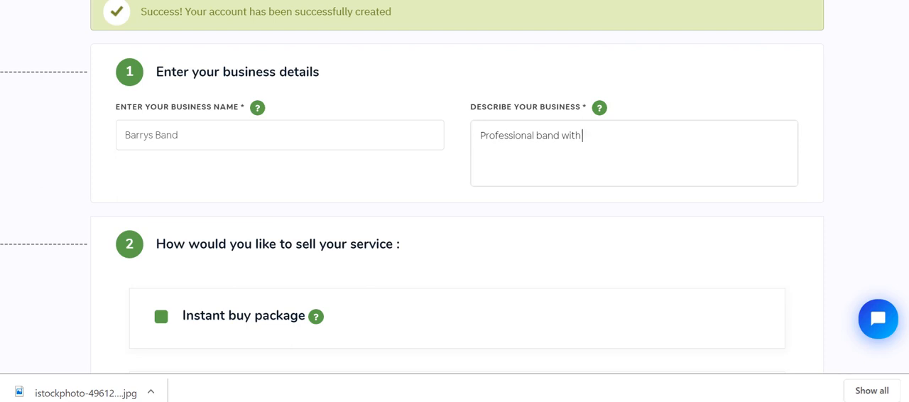
text( exciting stage)
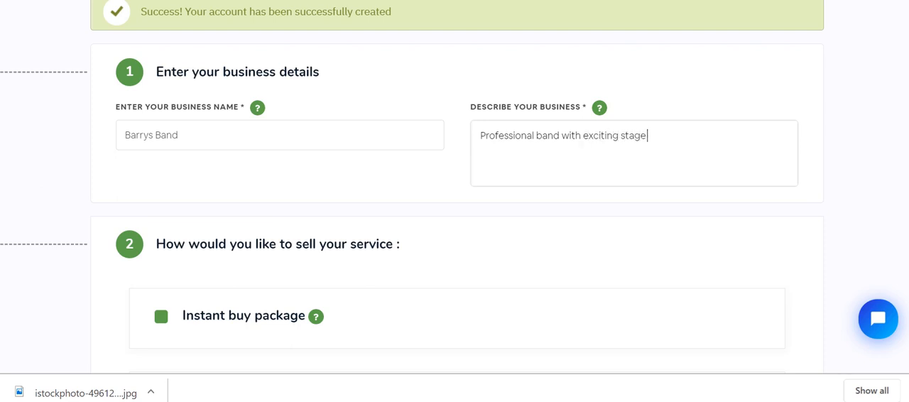
text( presence)
Choose to sell the service by Quote, leaving Instant buy package unselected.
scroll(341, 141, down, 3)
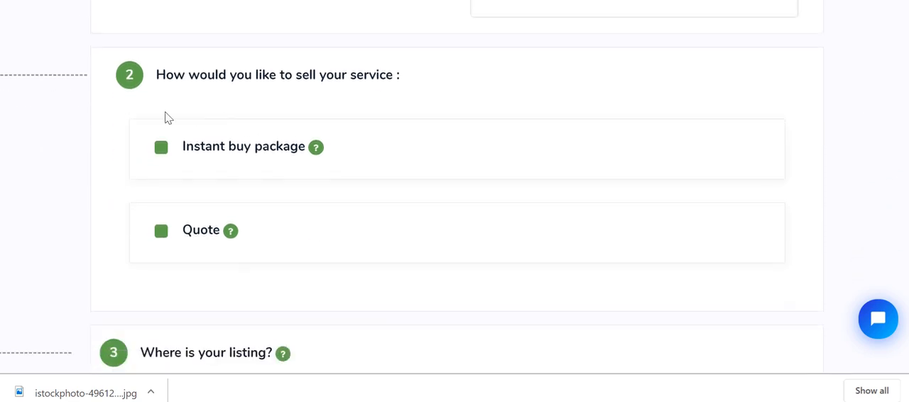
click(169, 151)
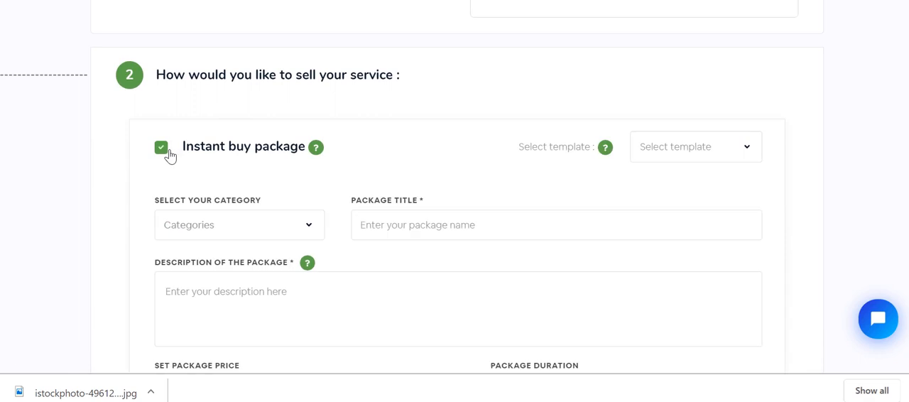
click(167, 152)
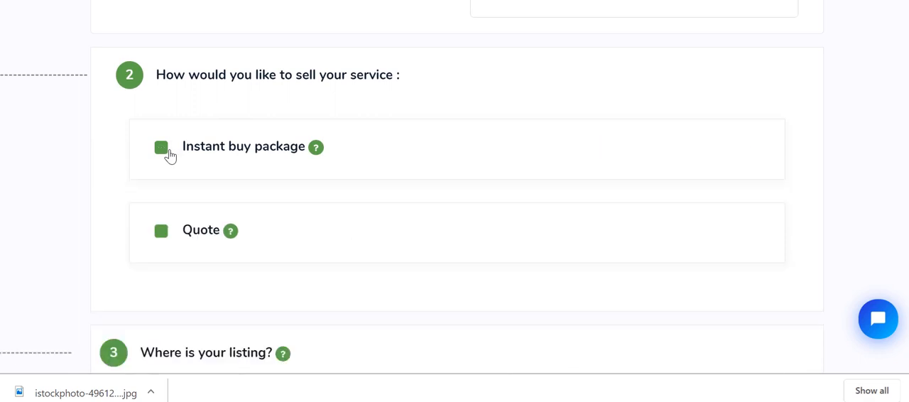
click(161, 238)
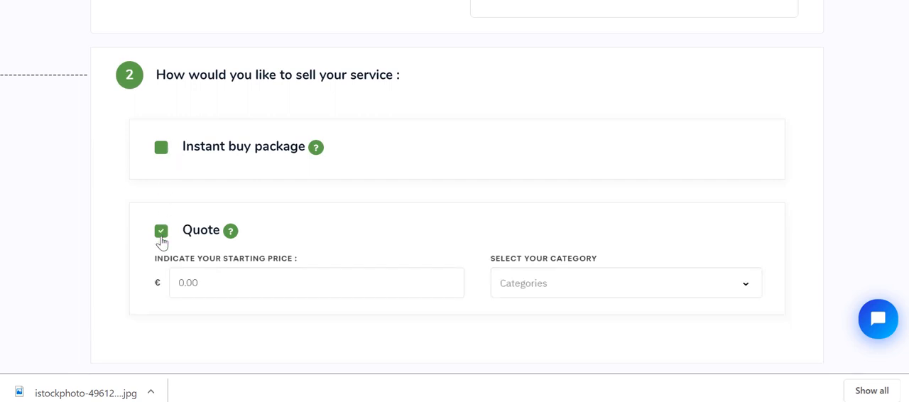
click(164, 154)
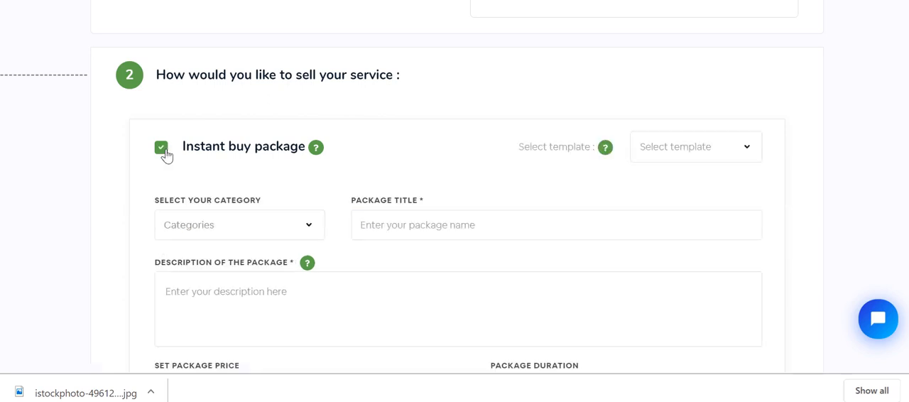
click(747, 153)
click(749, 158)
click(169, 152)
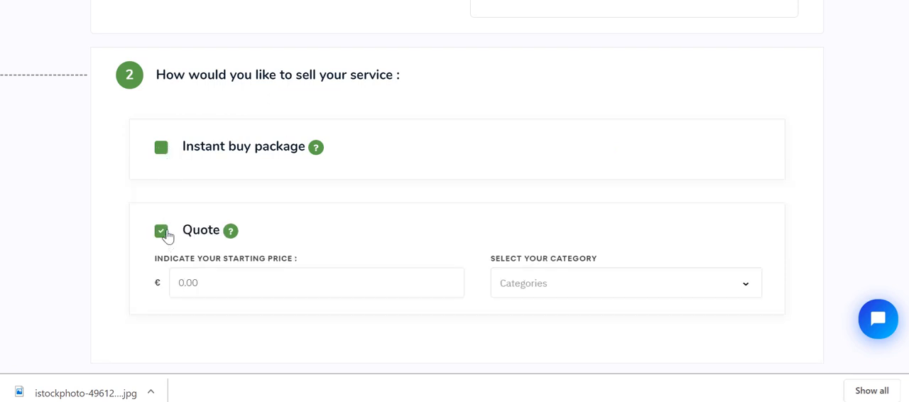
Set the quote's starting price to €2000 and its category to Band under Music.
key(Tab)
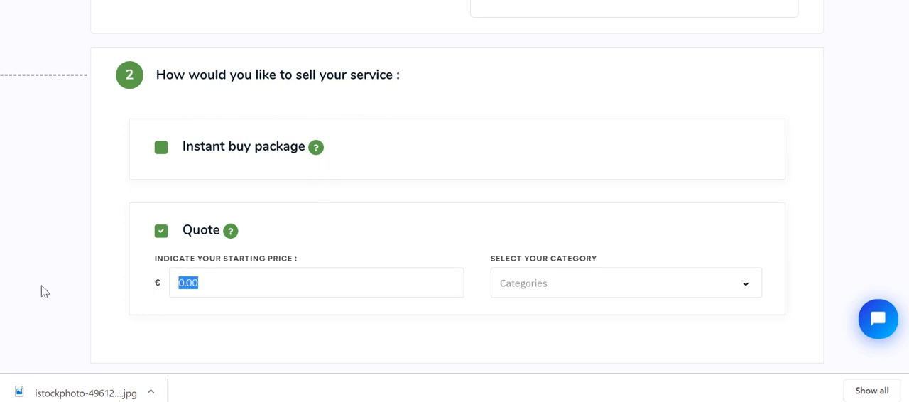
text(2000)
click(757, 282)
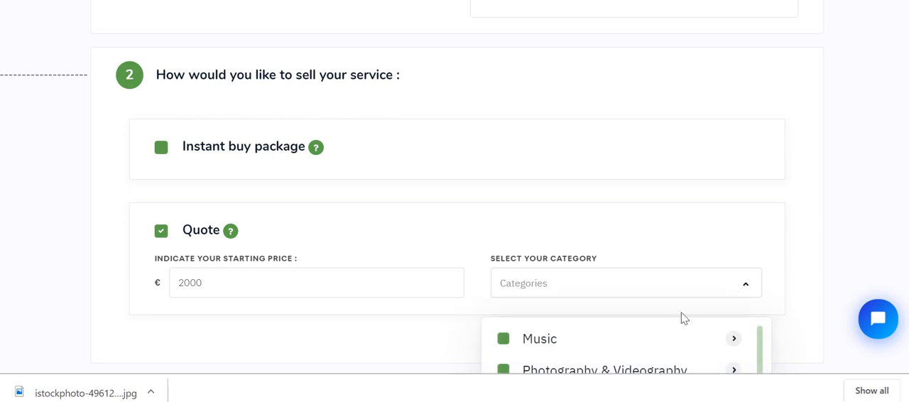
scroll(738, 213, down, 3)
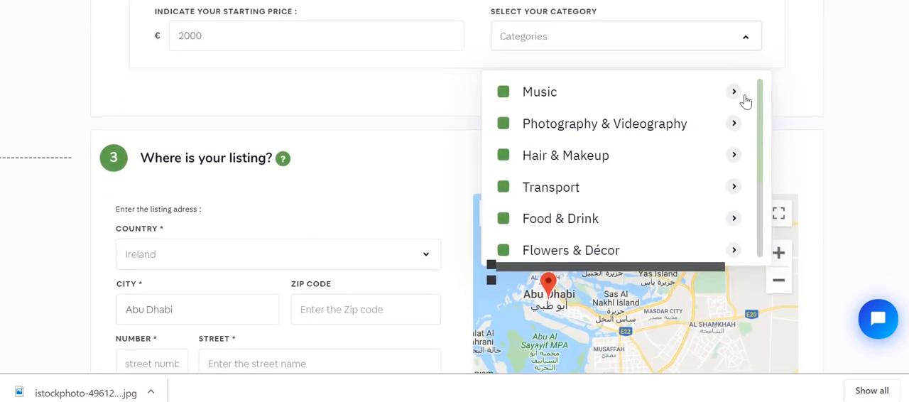
click(736, 95)
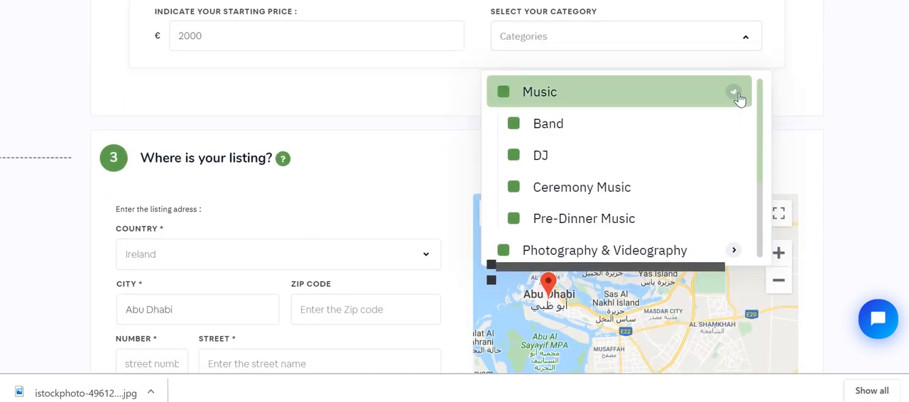
click(520, 130)
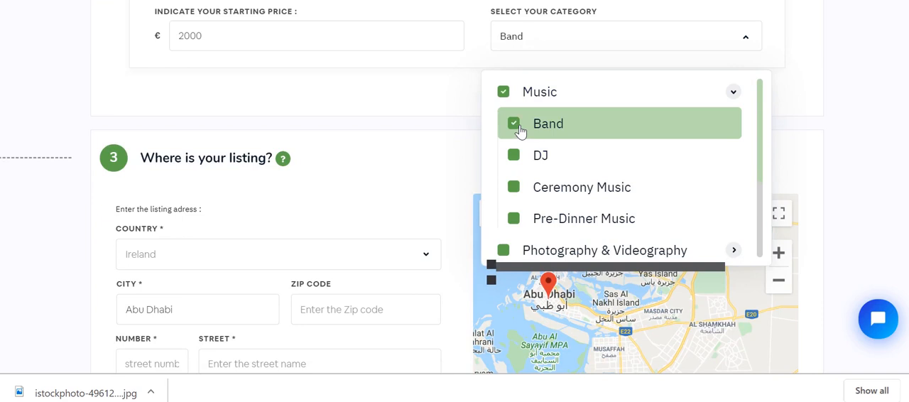
click(458, 126)
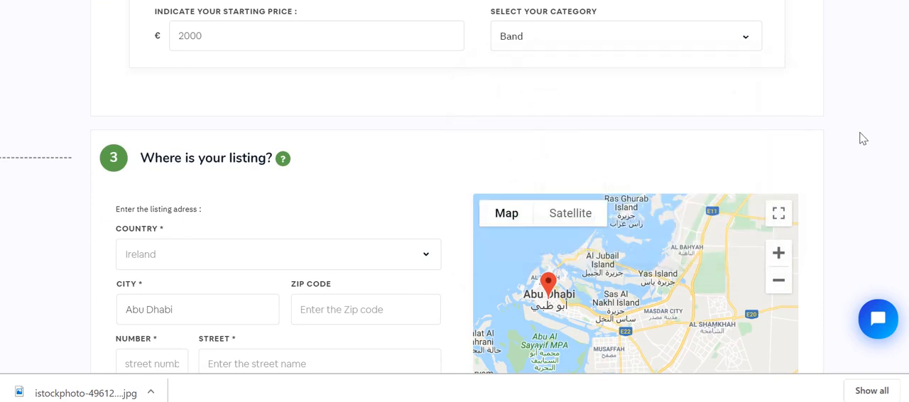
Set the listing's city to Limerick and find the address on the map.
scroll(455, 213, down, 2)
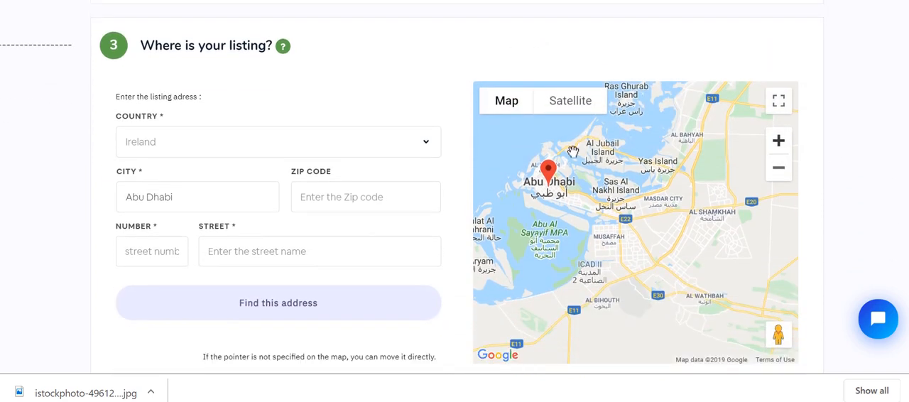
drag(178, 198, 5, 206)
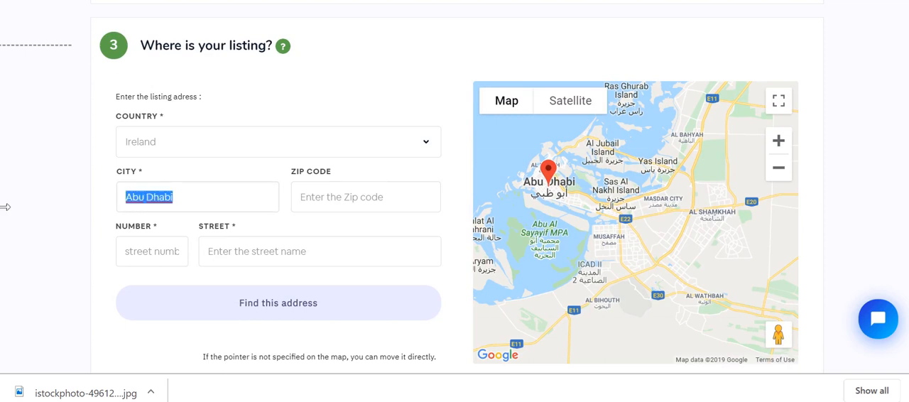
text(Limerick)
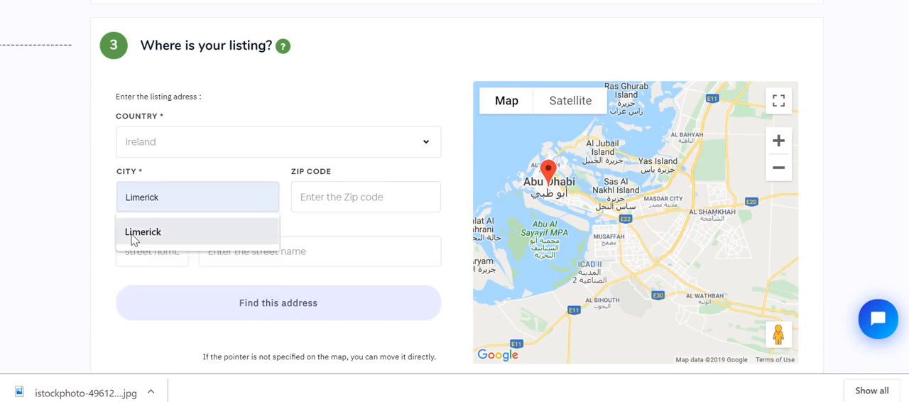
click(132, 238)
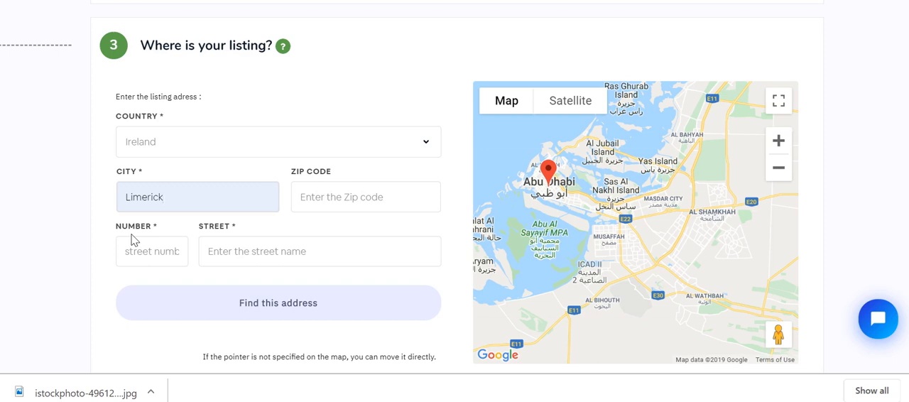
click(264, 301)
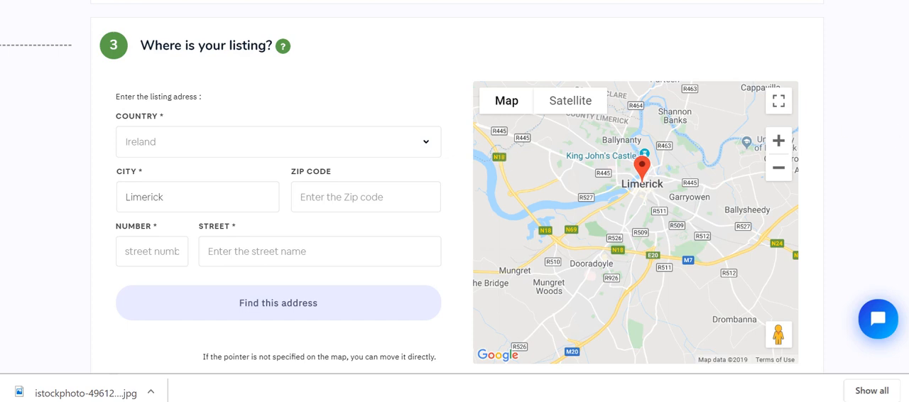
Try widening the travel area from Limerick across Ireland into Britain, shrink it back, and dismiss the antivirus popup.
scroll(899, 127, down, 5)
scroll(455, 214, down, 1)
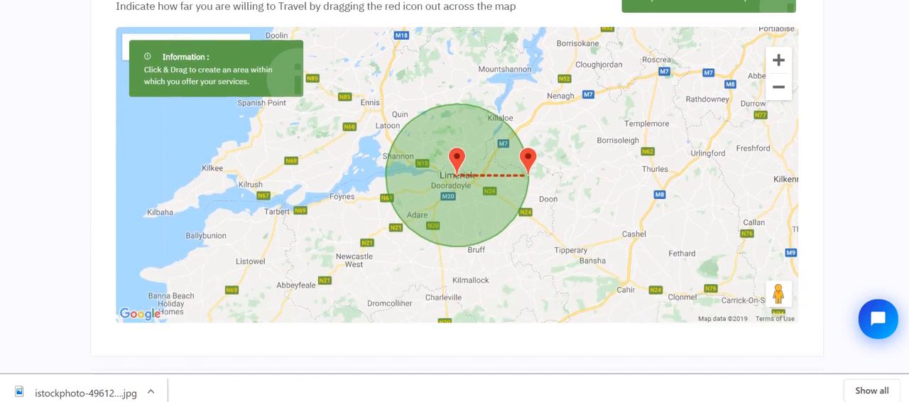
scroll(454, 213, up, 2)
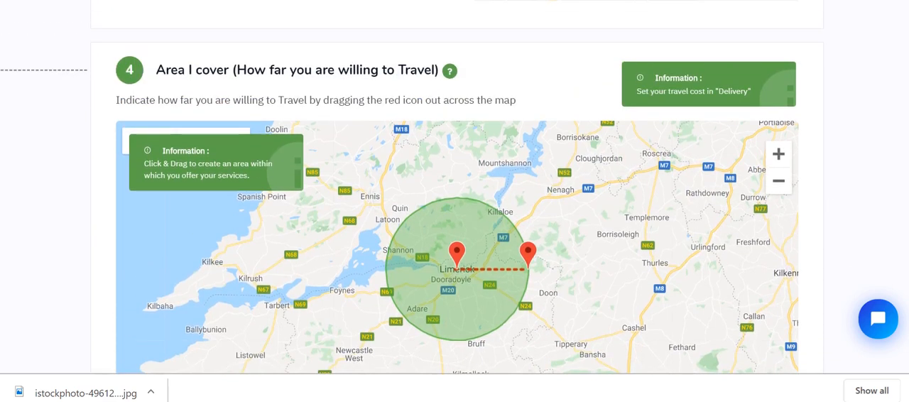
scroll(455, 213, down, 1)
mouse_move(533, 210)
mouse_down()
mouse_move(636, 214)
mouse_move(721, 232)
mouse_up()
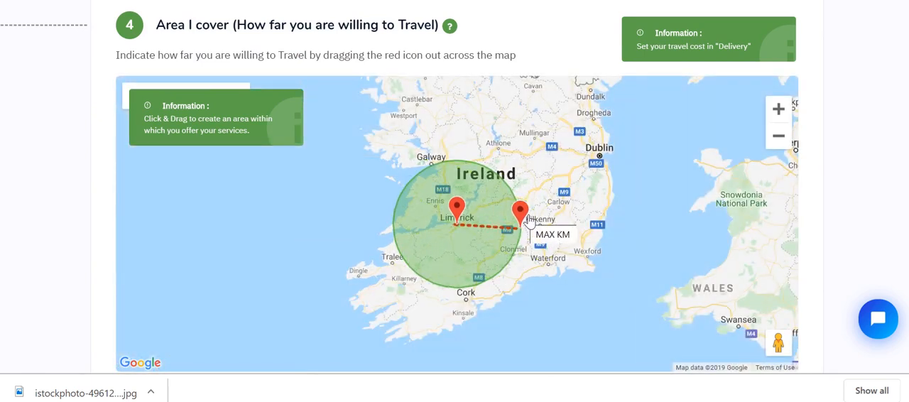
mouse_move(530, 222)
mouse_down()
mouse_move(500, 218)
mouse_move(666, 263)
mouse_move(735, 302)
mouse_move(792, 304)
mouse_up()
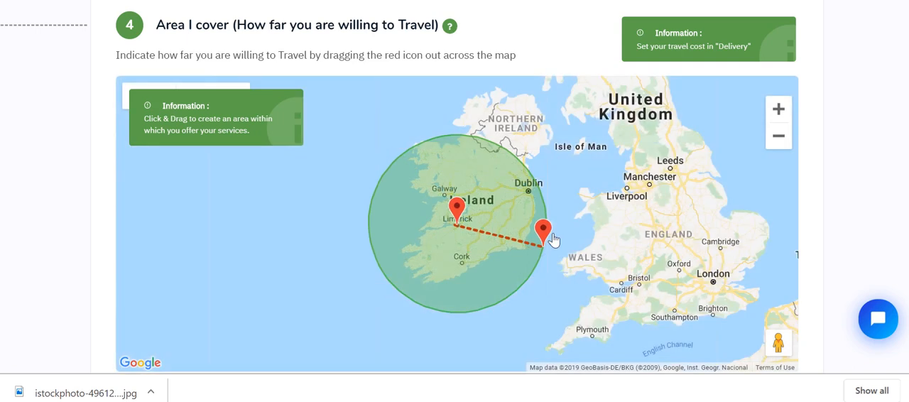
drag(547, 240, 634, 260)
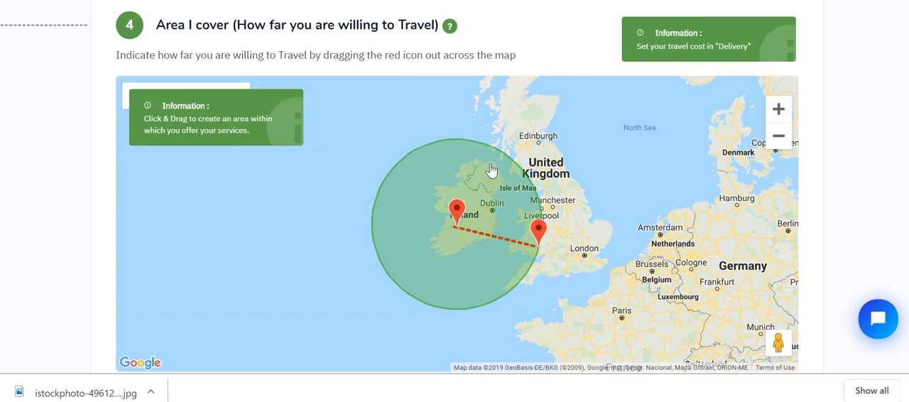
mouse_move(543, 229)
mouse_down()
mouse_move(477, 212)
mouse_move(501, 221)
mouse_up()
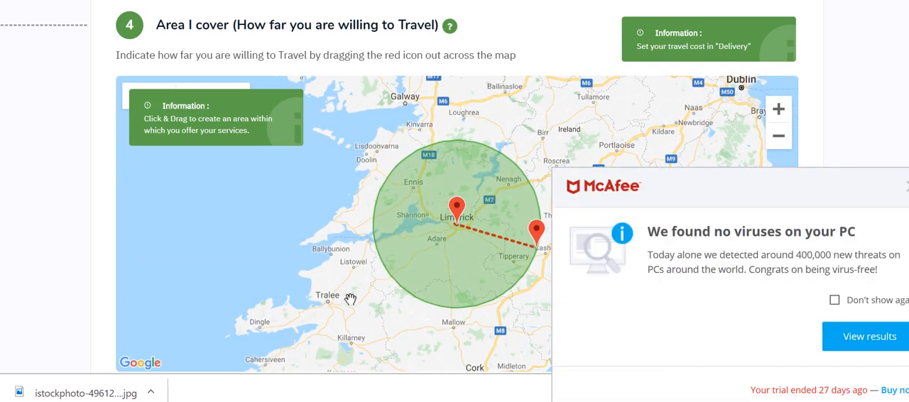
click(908, 189)
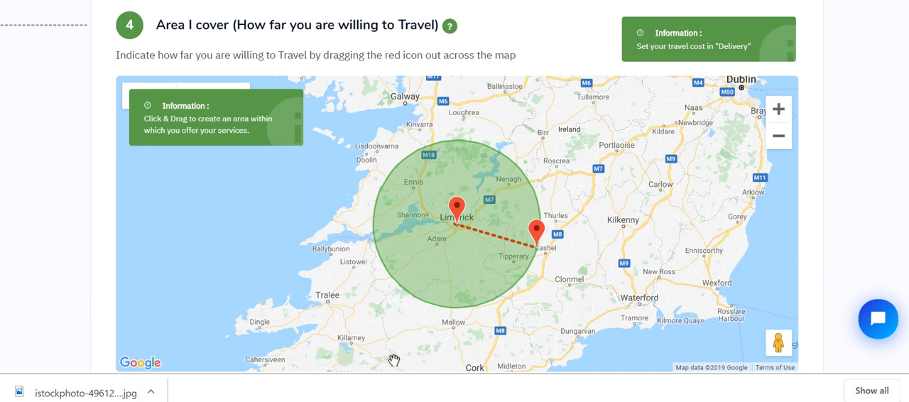
Extend the travel area around Limerick to a radius of about 387 km, covering all of Ireland.
scroll(455, 186, down, 2)
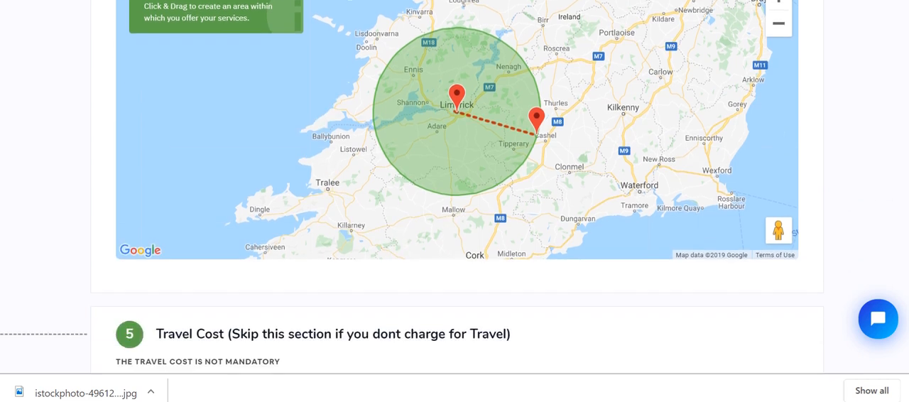
mouse_move(543, 123)
mouse_down()
mouse_move(755, 183)
mouse_move(807, 220)
mouse_up()
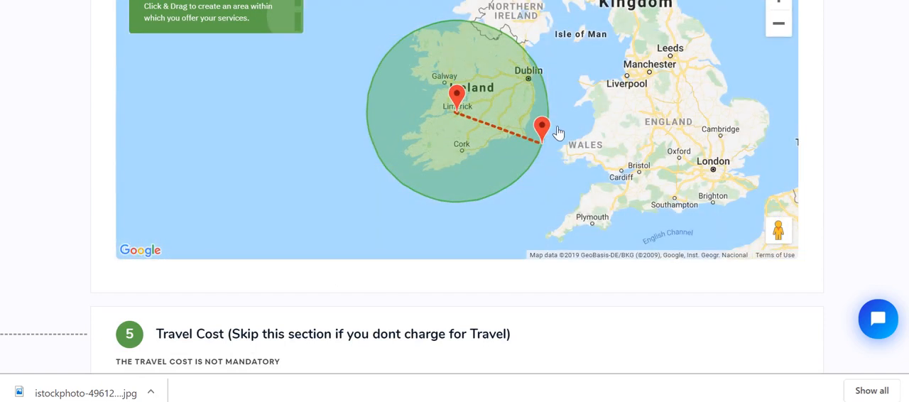
drag(550, 136, 611, 138)
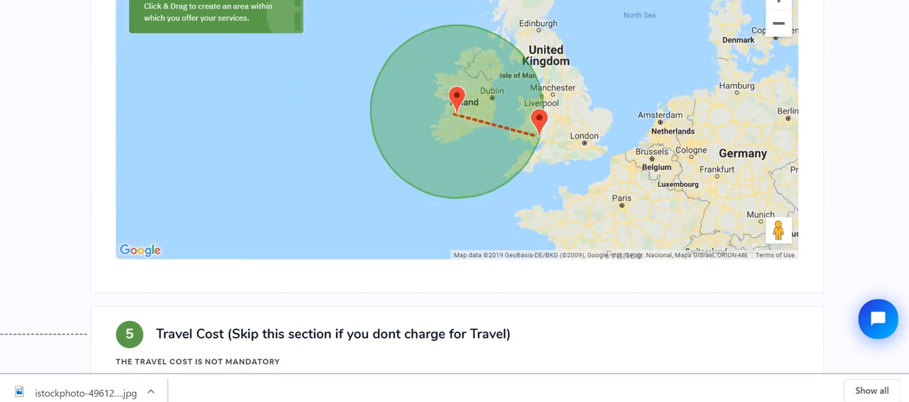
Set the travel cost rate to 0.25 €/km, with travel free up to 80 km.
scroll(455, 199, down, 3)
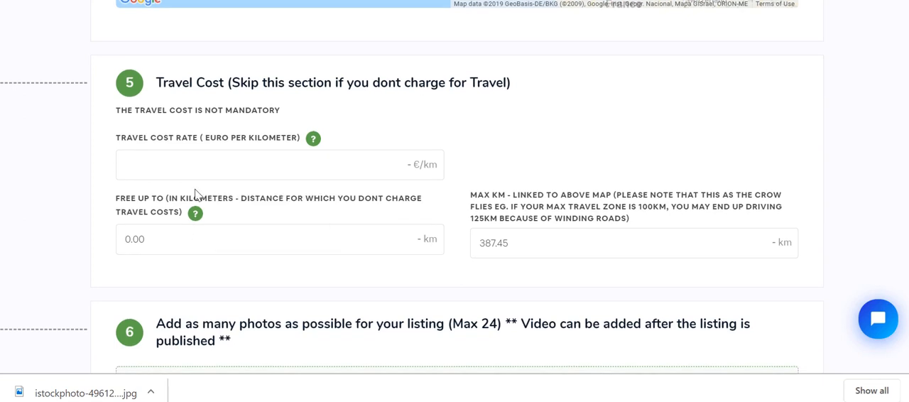
click(263, 165)
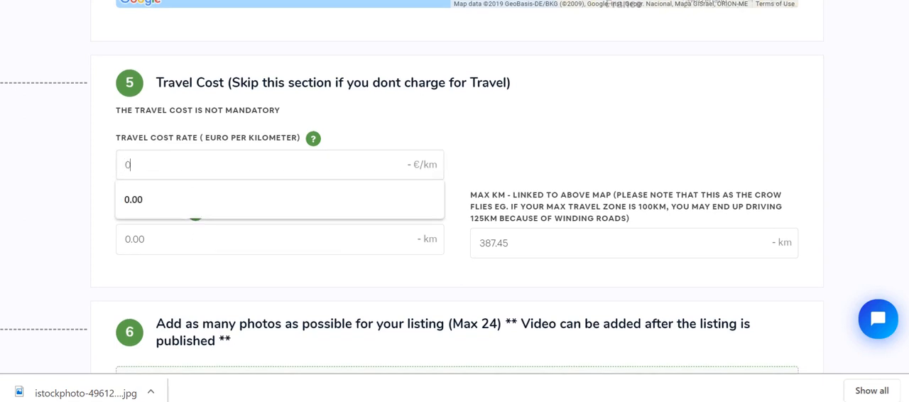
text(0.25)
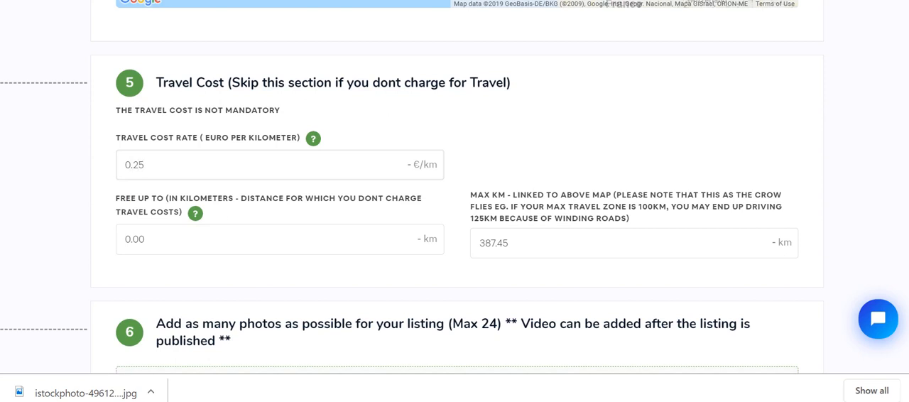
key(ctrl+a)
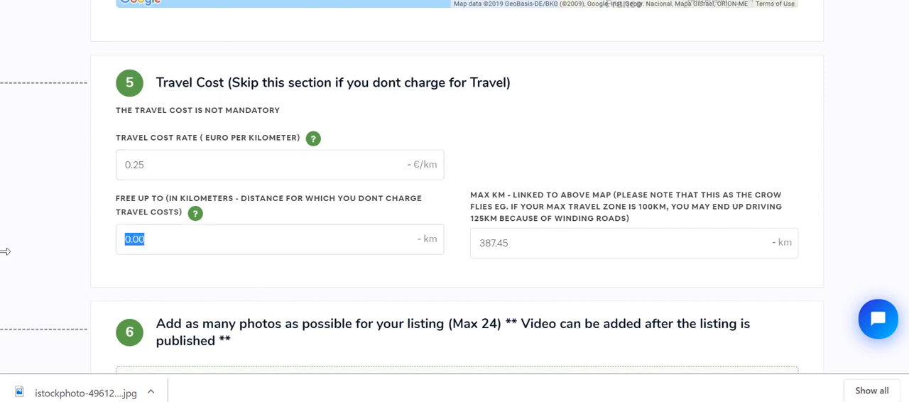
text(80)
scroll(454, 201, down, 3)
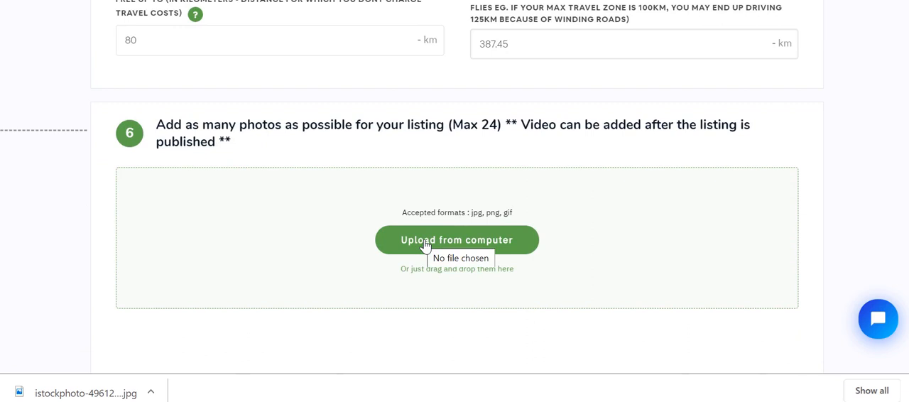
click(422, 241)
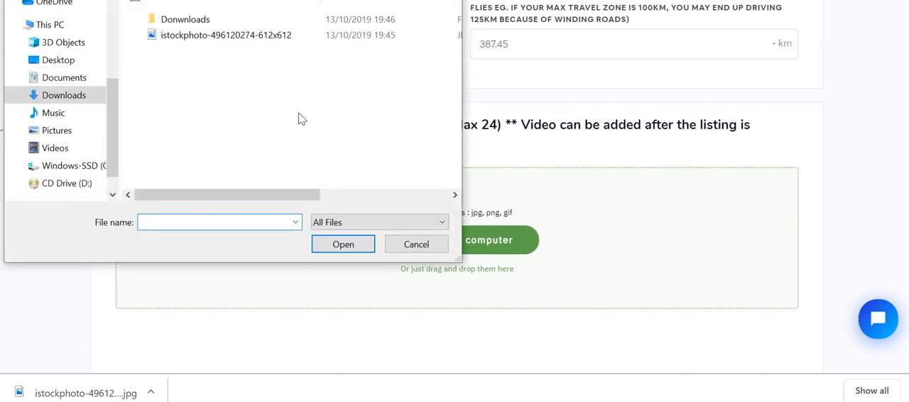
click(217, 36)
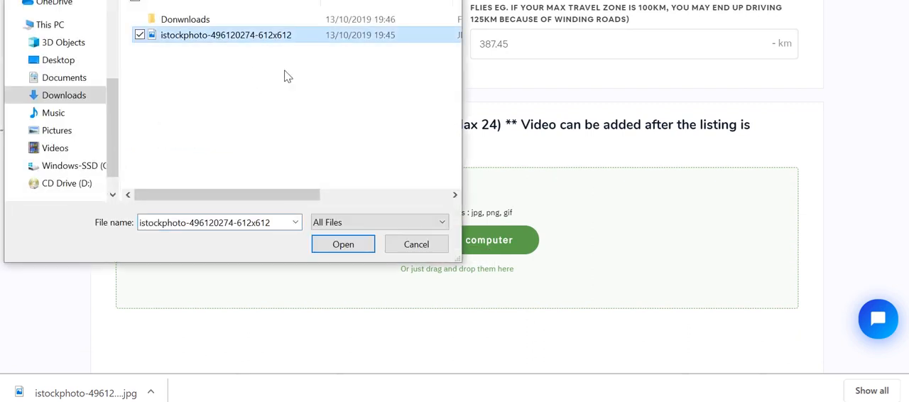
click(340, 246)
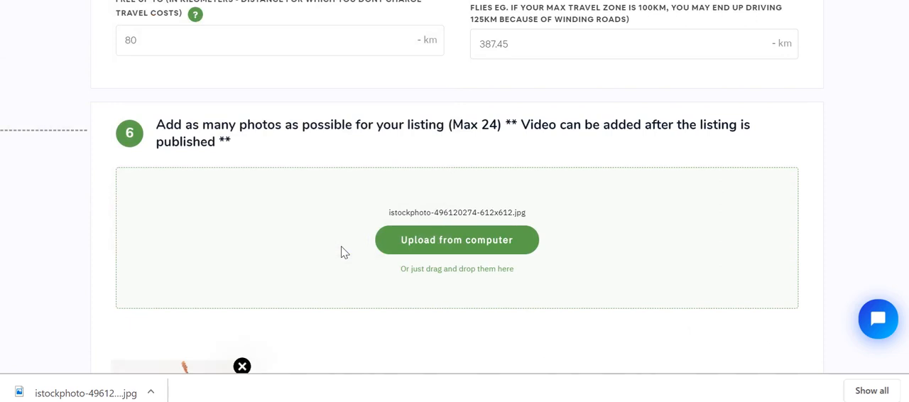
Publish and activate the listing with the terms and conditions accepted.
scroll(455, 199, down, 3)
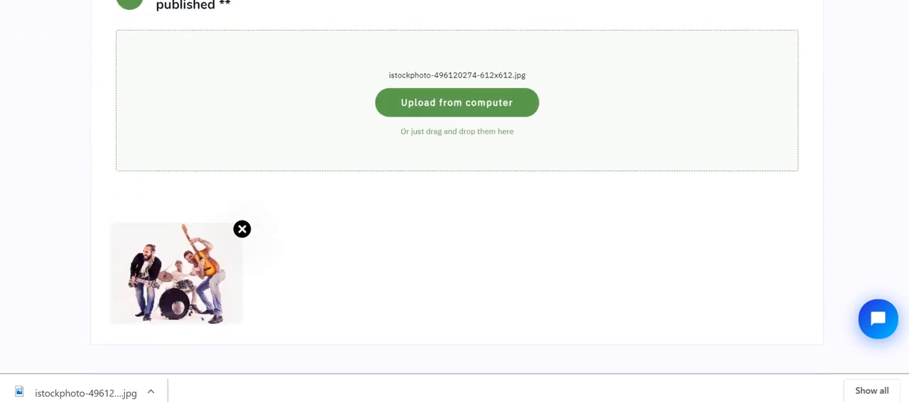
scroll(454, 198, down, 1)
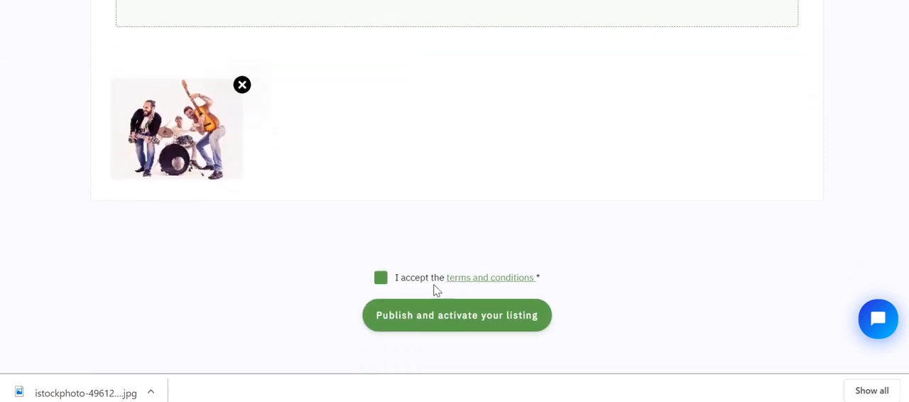
click(463, 316)
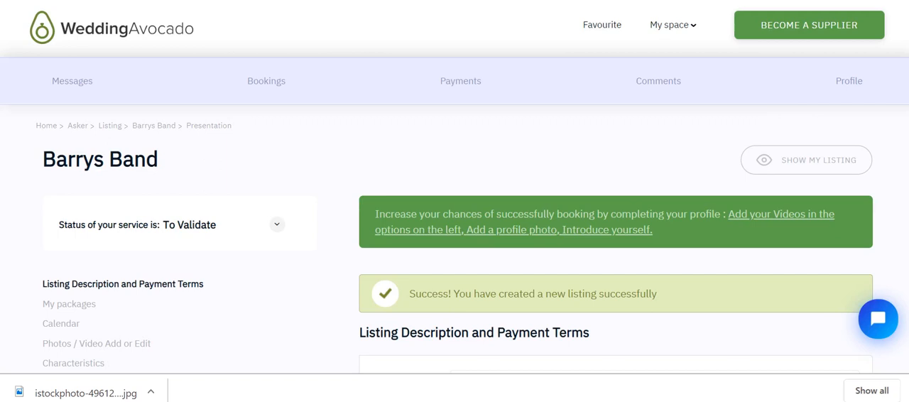
Enter "Cash on the day or bank transfer one week out" as the payment terms and save the listing.
scroll(455, 213, down, 2)
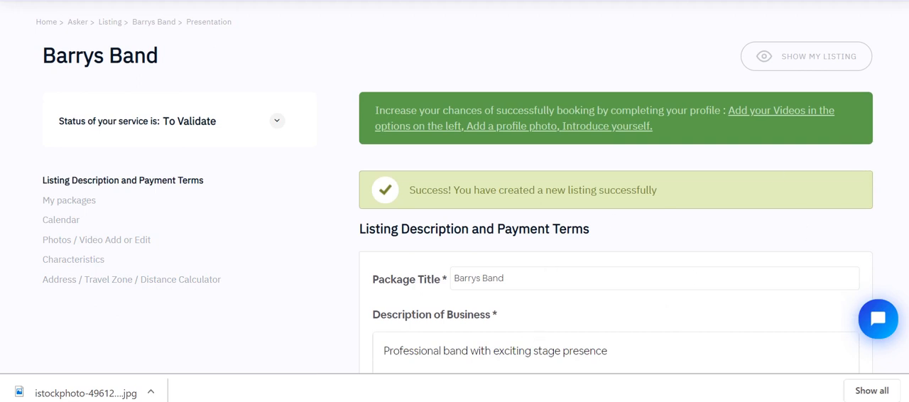
scroll(532, 158, down, 5)
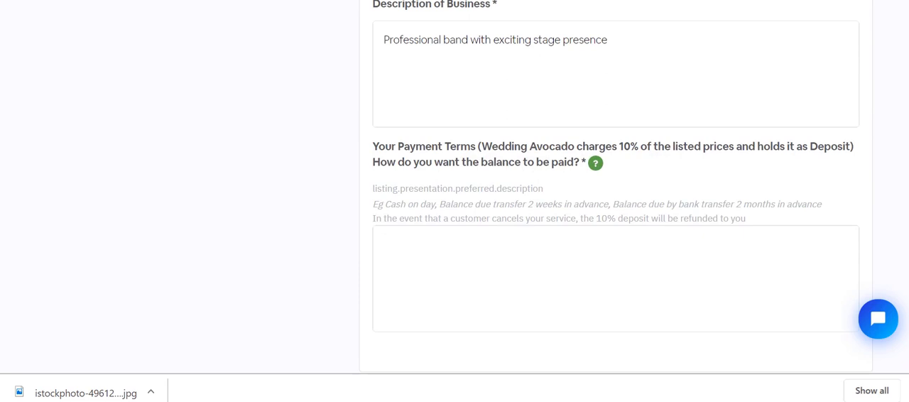
text(ash on the day or)
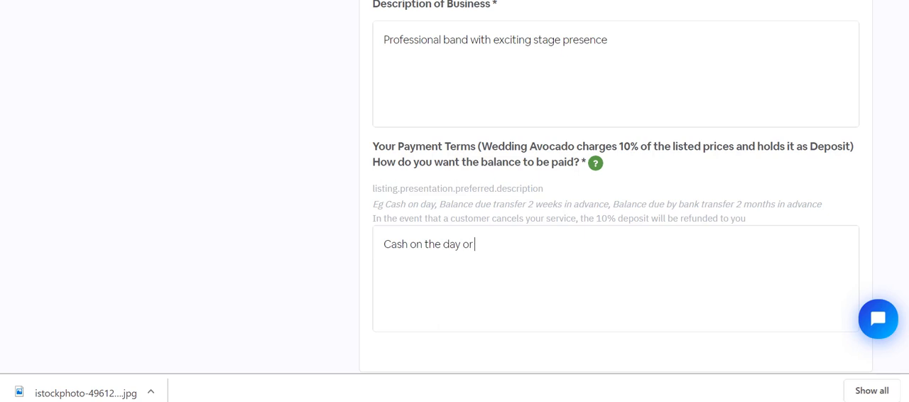
text( bank transfer one week out)
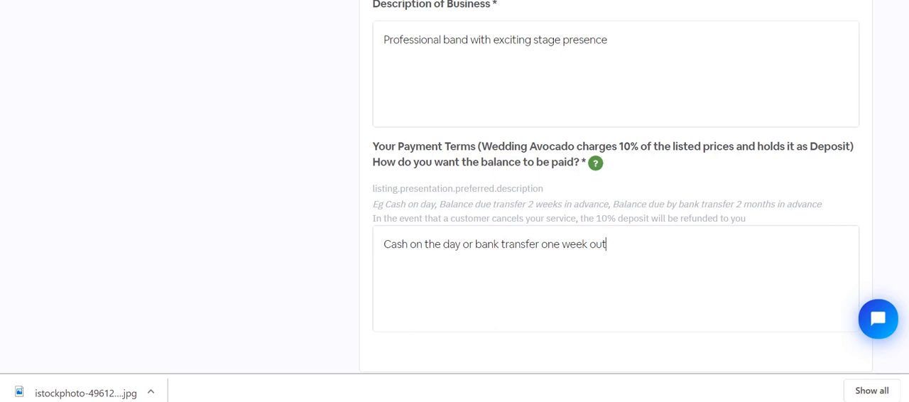
scroll(454, 213, down, 2)
click(624, 255)
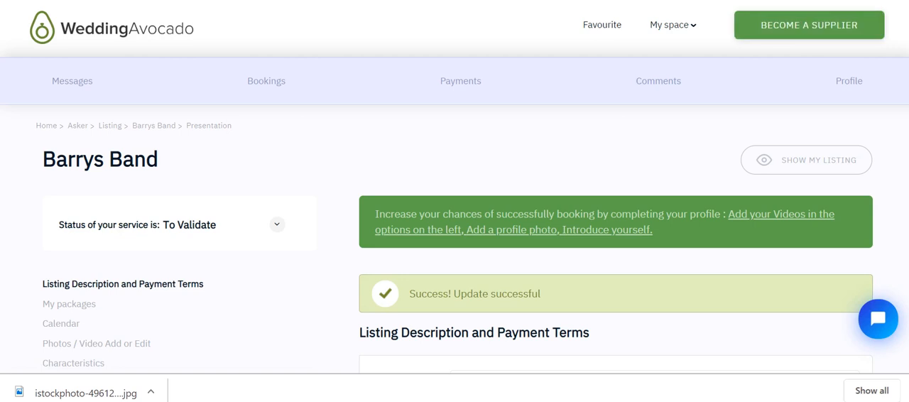
scroll(454, 213, down, 1)
scroll(455, 213, up, 1)
scroll(455, 213, down, 2)
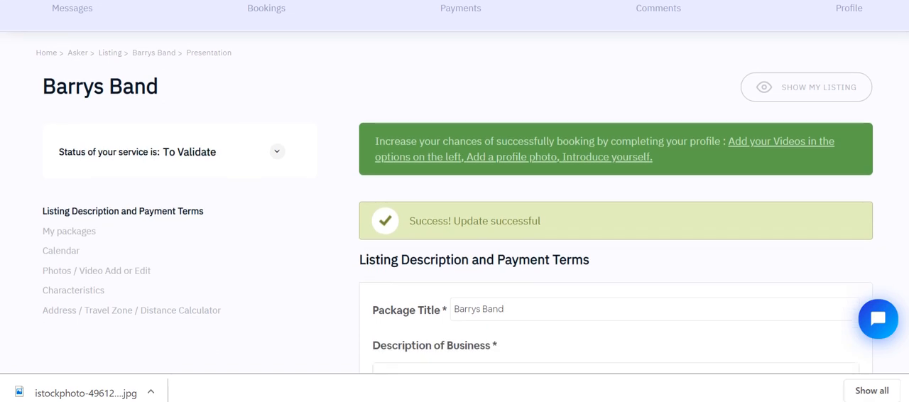